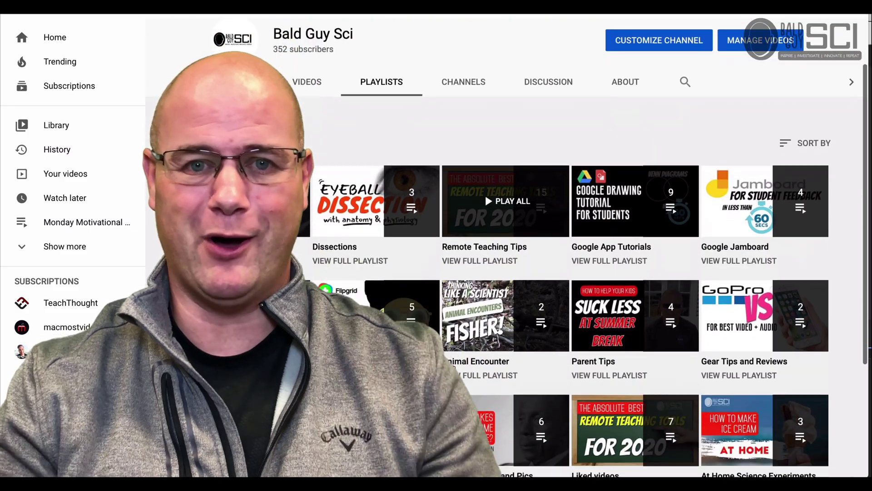
Look through the Bald Guy Sci channel's created playlists and its uploaded videos.
scroll(303, 205, down, 1)
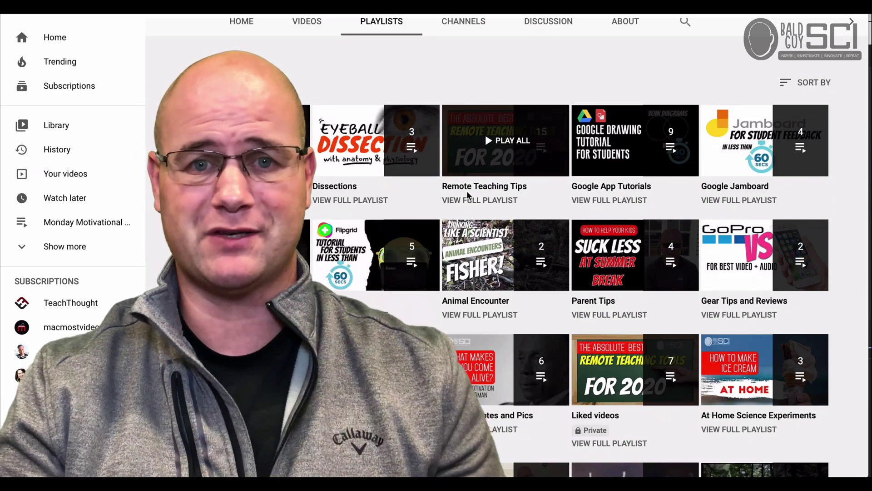
scroll(468, 195, up, 4)
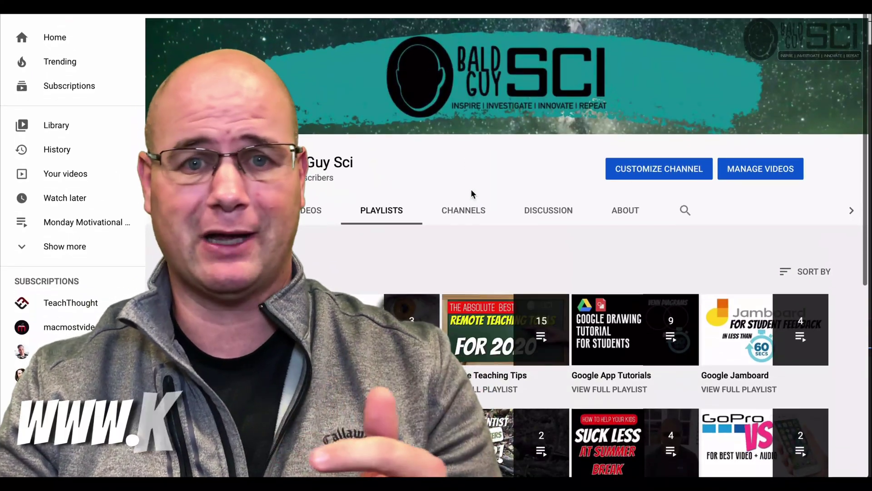
scroll(846, 249, down, 1)
scroll(847, 249, down, 4)
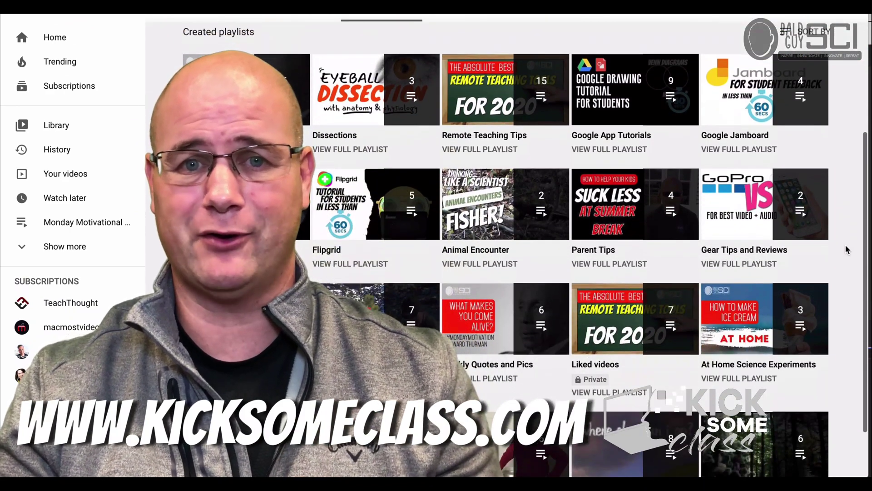
scroll(846, 249, down, 2)
scroll(847, 248, up, 5)
scroll(847, 247, up, 2)
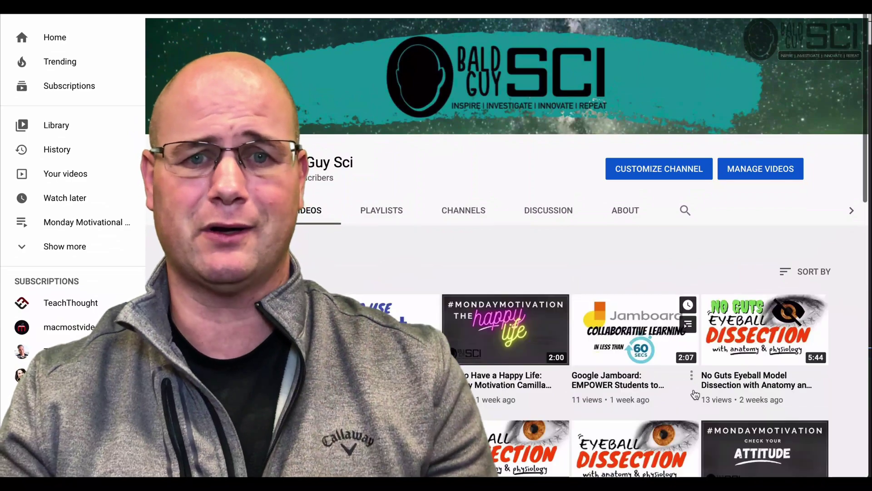
scroll(705, 413, down, 2)
scroll(706, 412, down, 5)
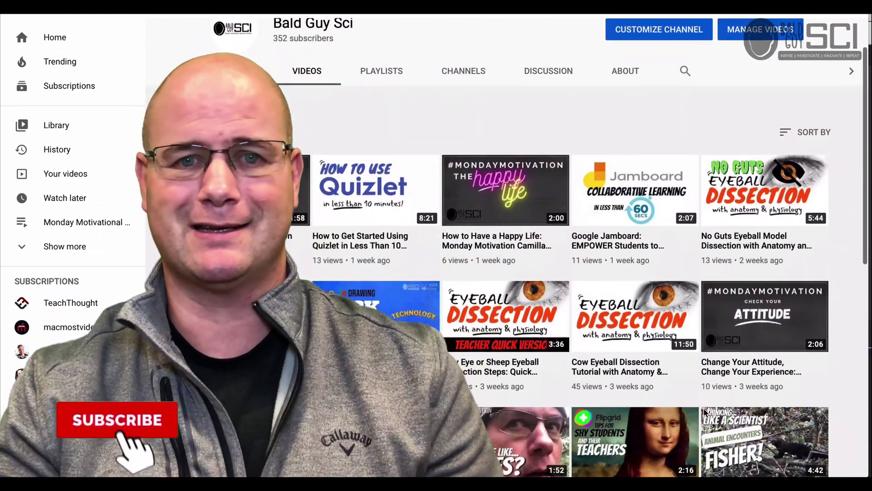
scroll(706, 413, down, 6)
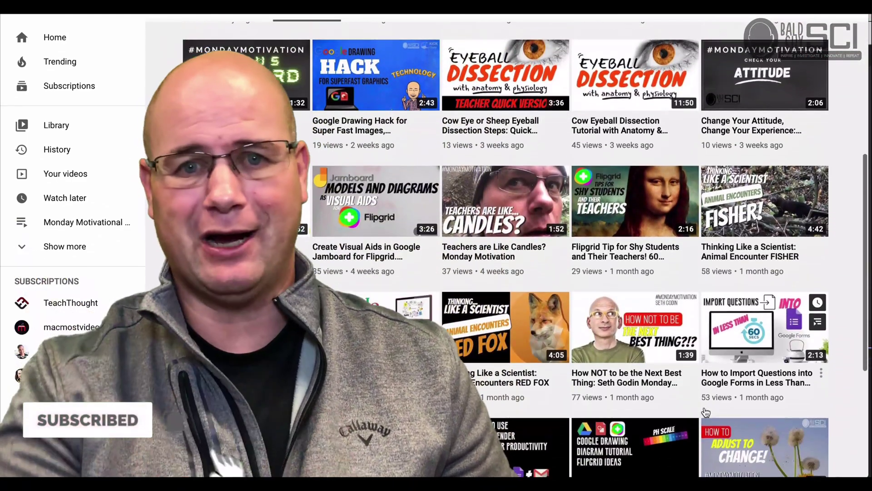
scroll(705, 413, up, 13)
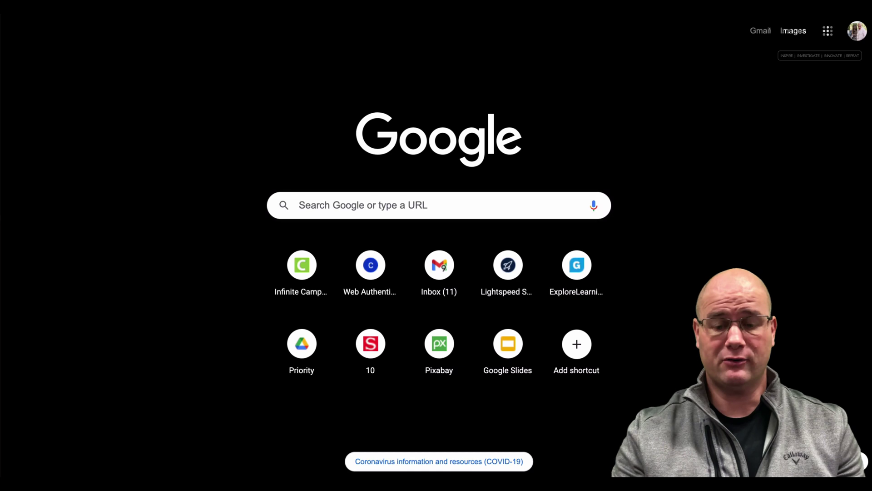
Search the web for "pear deck" and open the Pear Deck for Google Slides page from the results.
text(p)
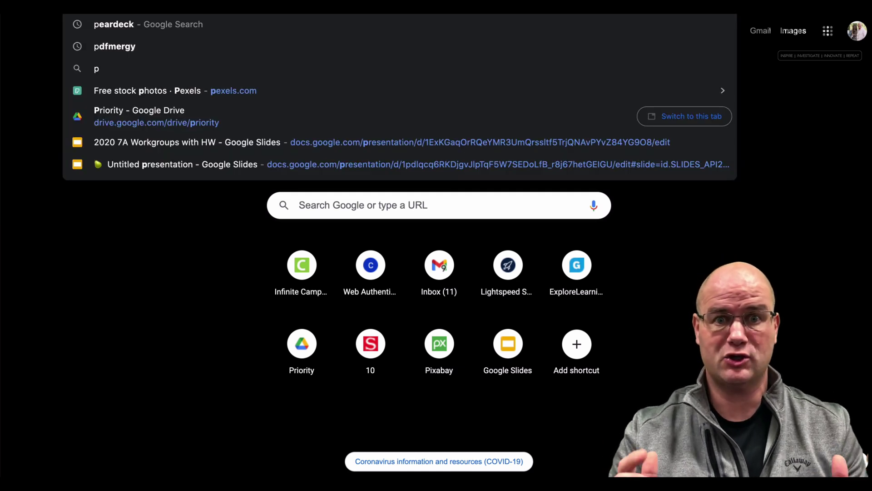
text(r)
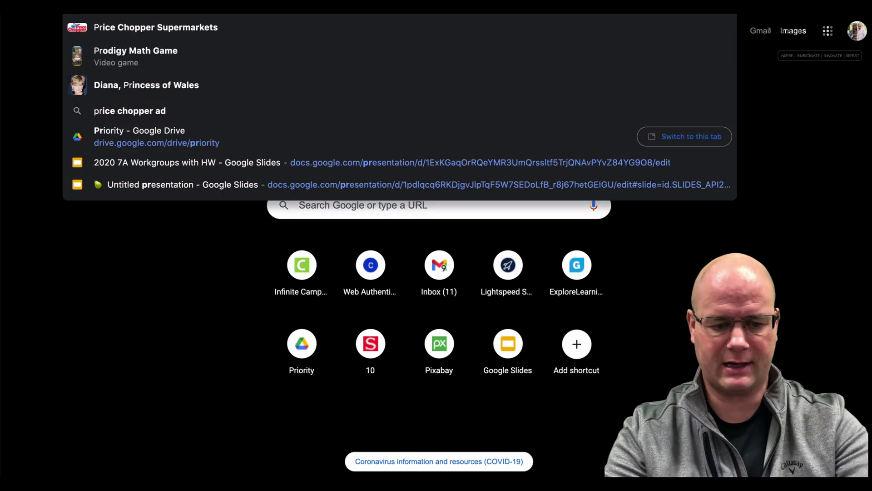
key(BackSpace)
text(ea)
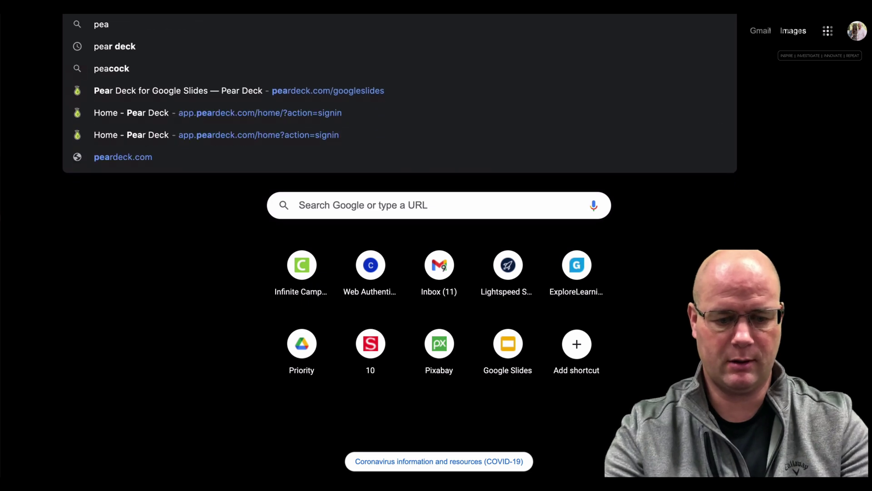
text(r deck)
key(Return)
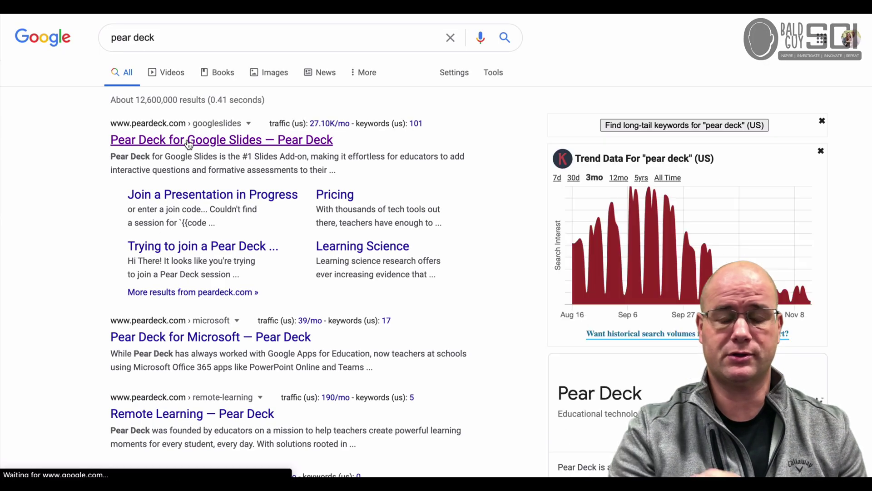
click(187, 140)
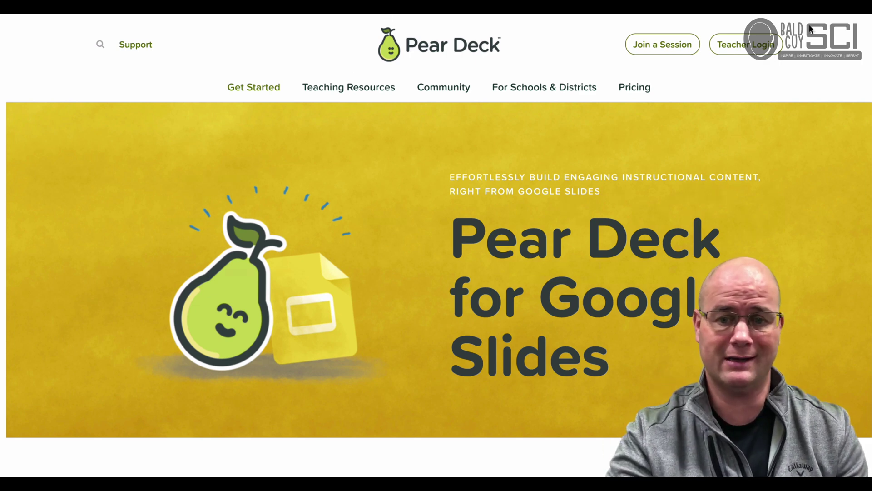
Go to the teacher login and open the session details of the Week 11-20 Google Slides file.
click(771, 48)
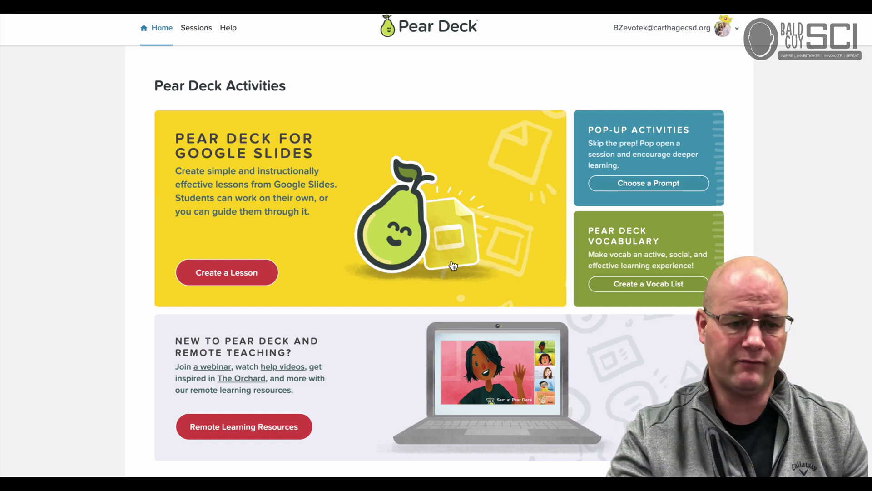
scroll(437, 265, down, 1)
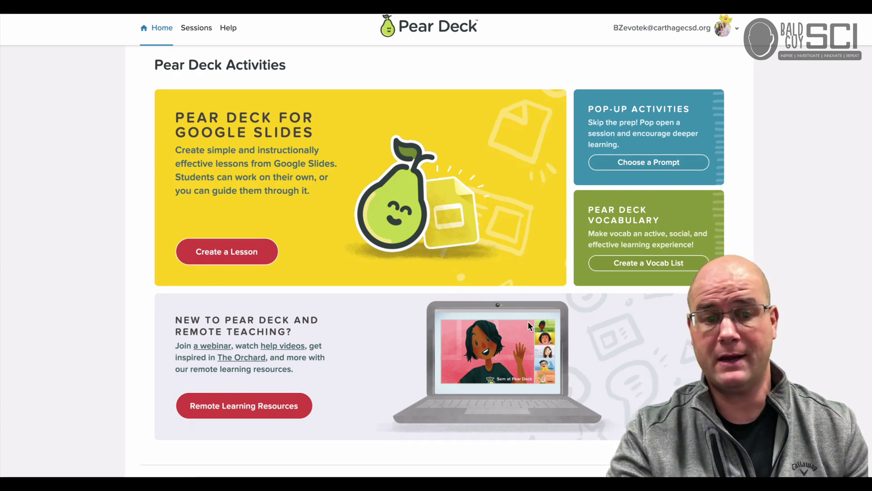
scroll(366, 288, down, 3)
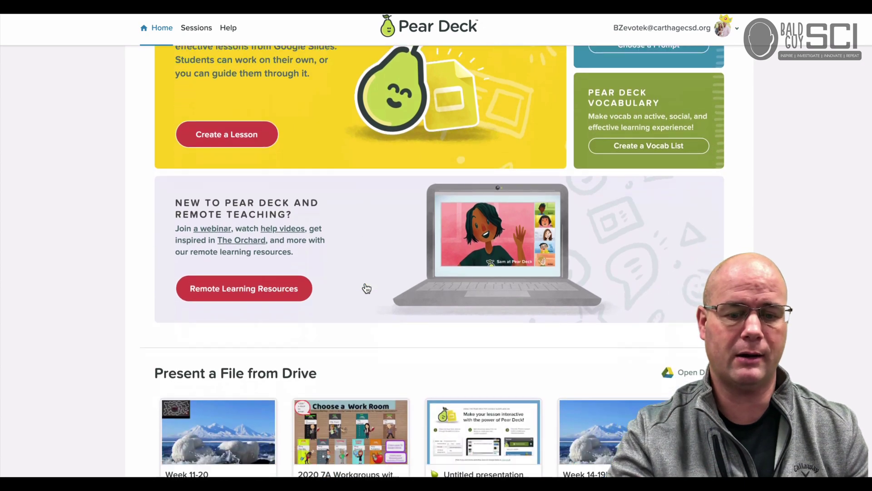
scroll(371, 263, down, 1)
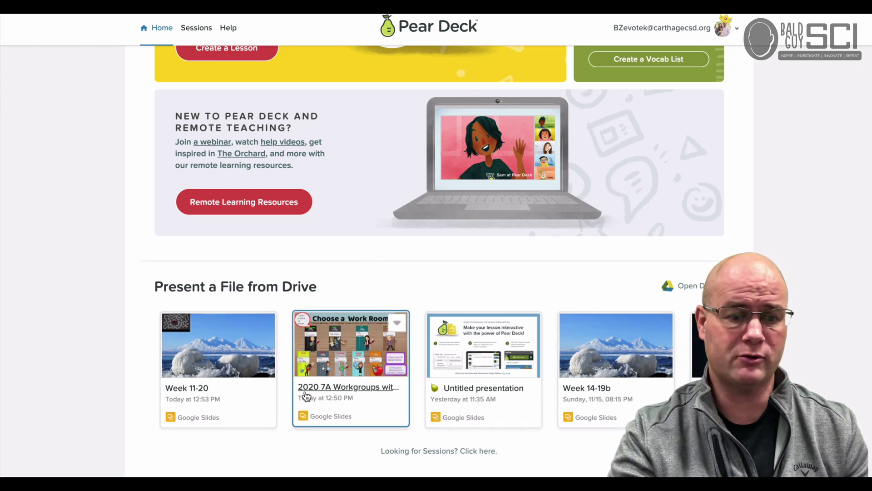
click(194, 357)
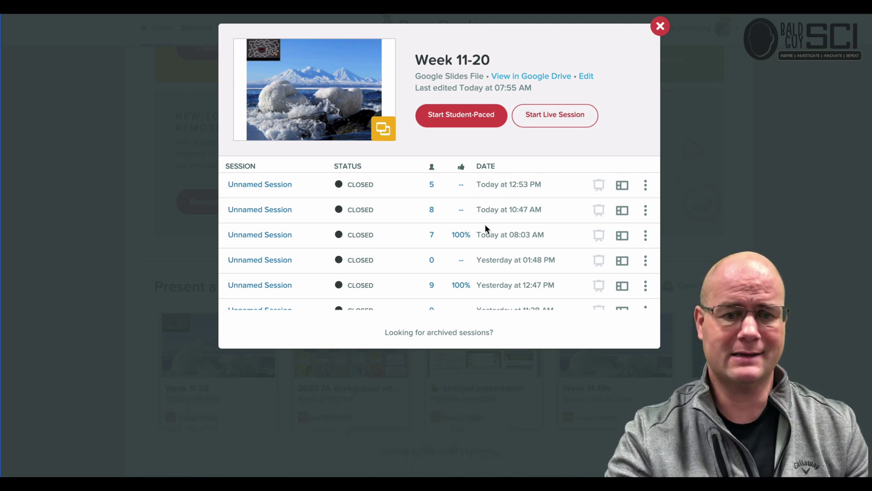
Open the dashboard of the session dated today at 12:53 PM and review the student responses to slide 2, "Notice".
click(622, 186)
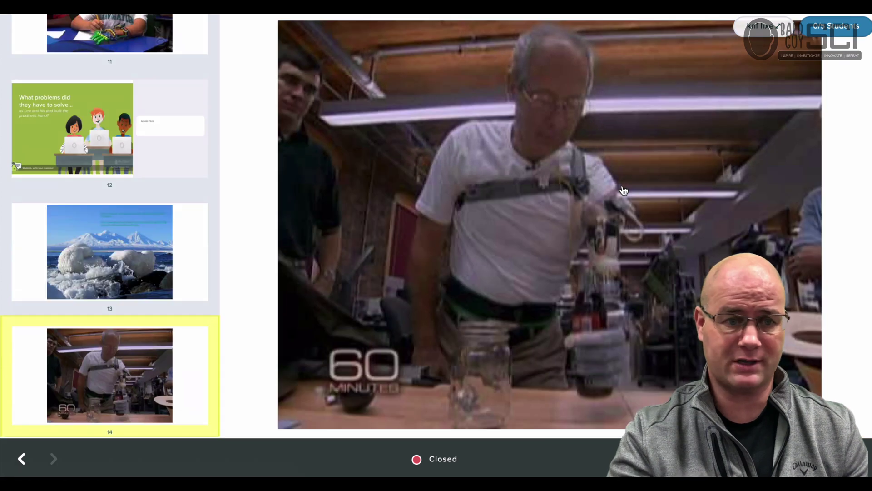
scroll(184, 155, up, 20)
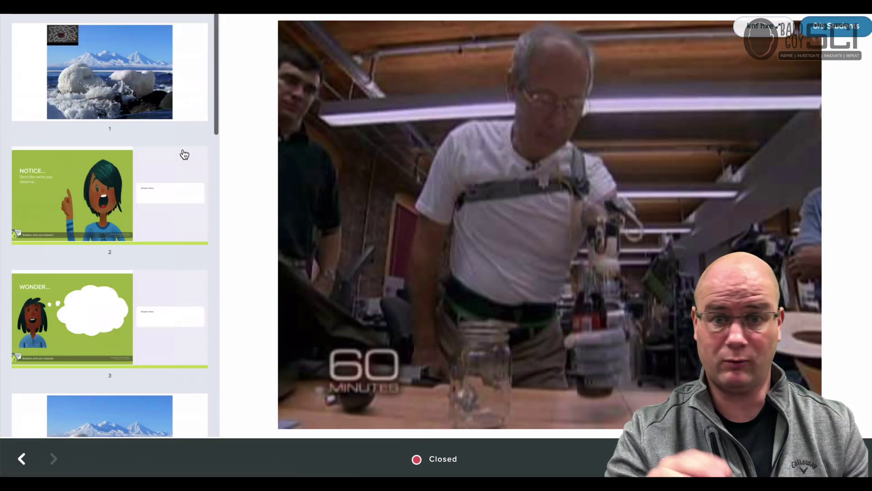
click(115, 173)
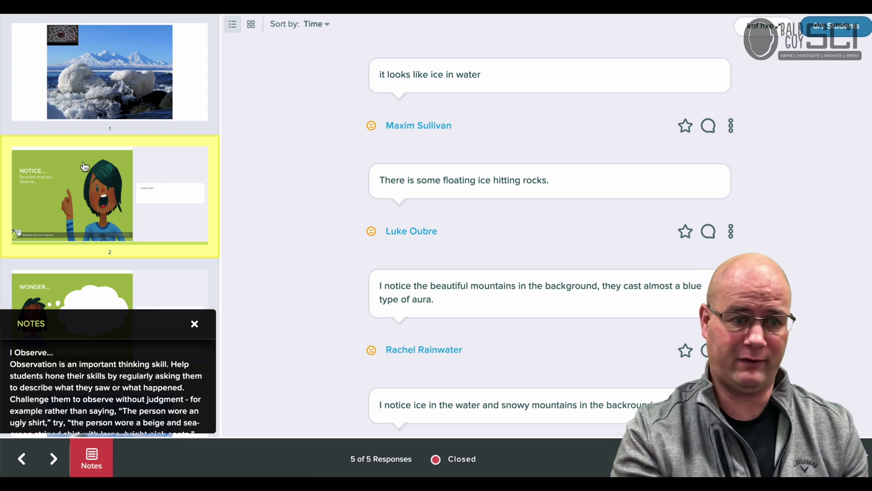
scroll(538, 129, down, 4)
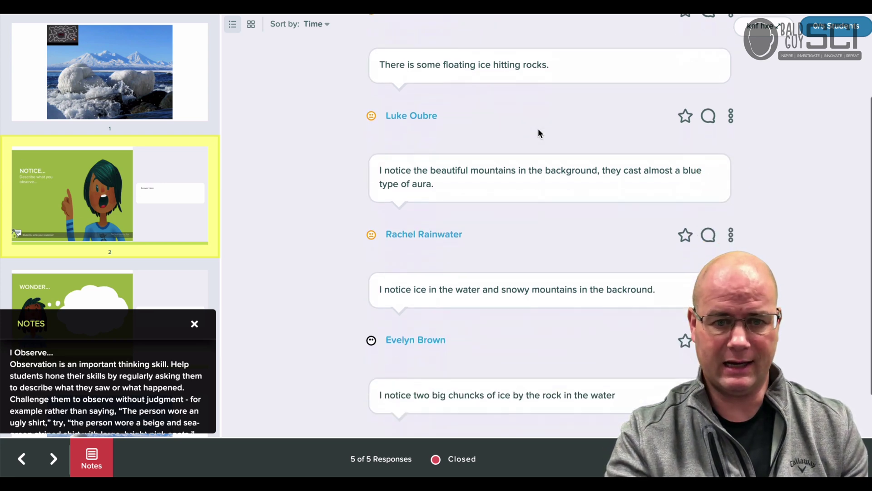
scroll(539, 132, up, 4)
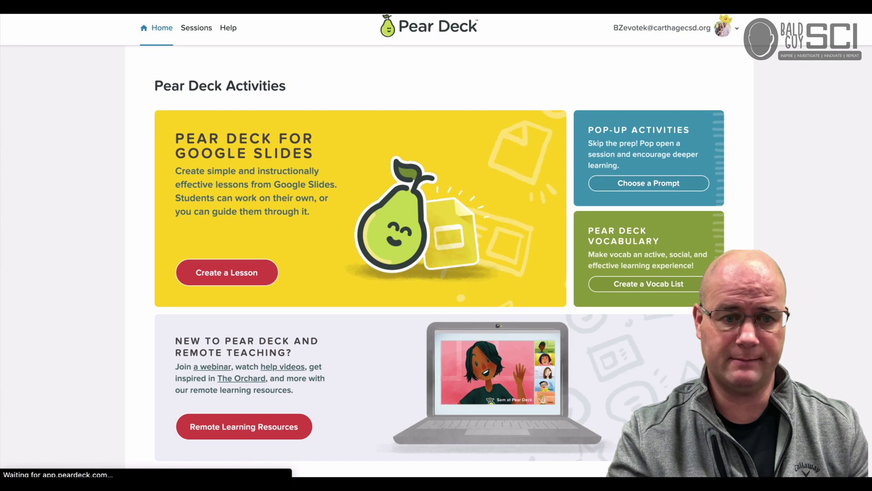
View the recent sessions list, and create a new Pear Deck lesson for Google Slides from the home page.
click(195, 28)
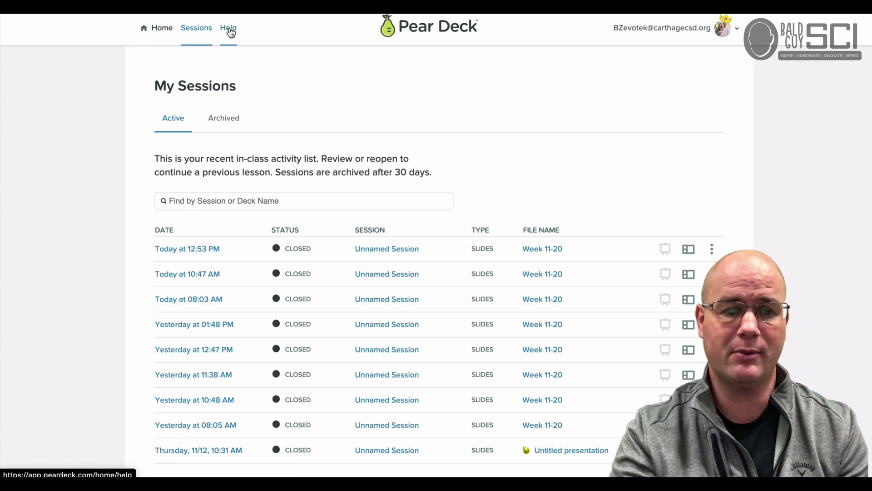
click(164, 30)
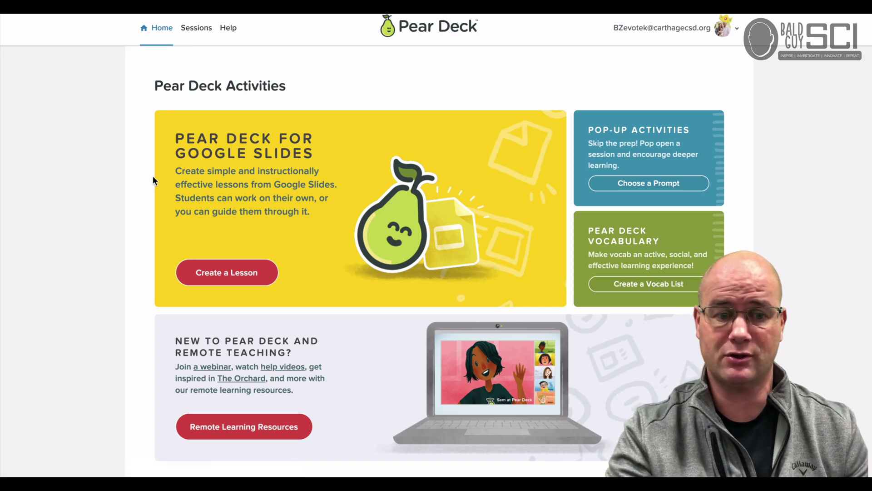
click(243, 262)
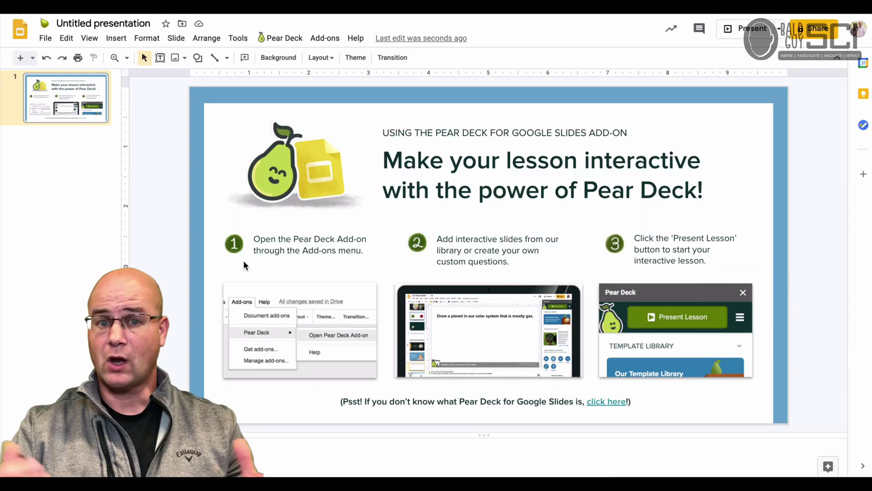
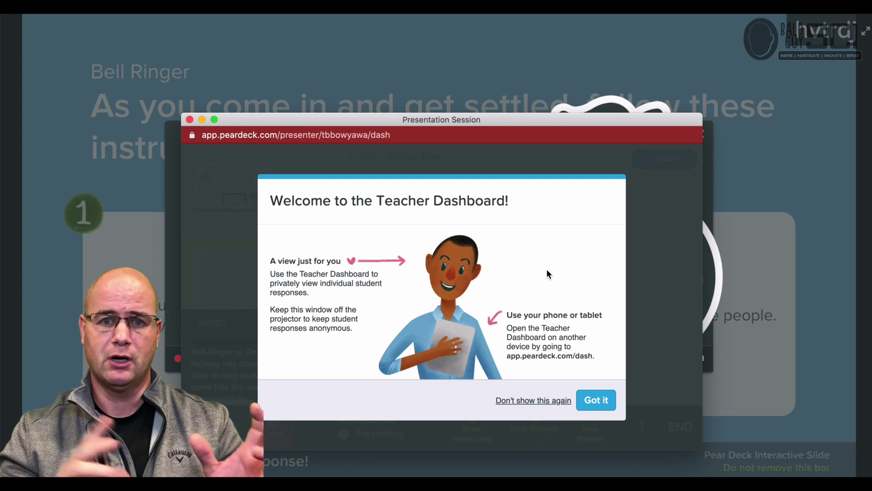
Dismiss the Teacher Dashboard's welcome, join code and slide notes, and move its window aside to uncover more of the projected slide.
click(590, 400)
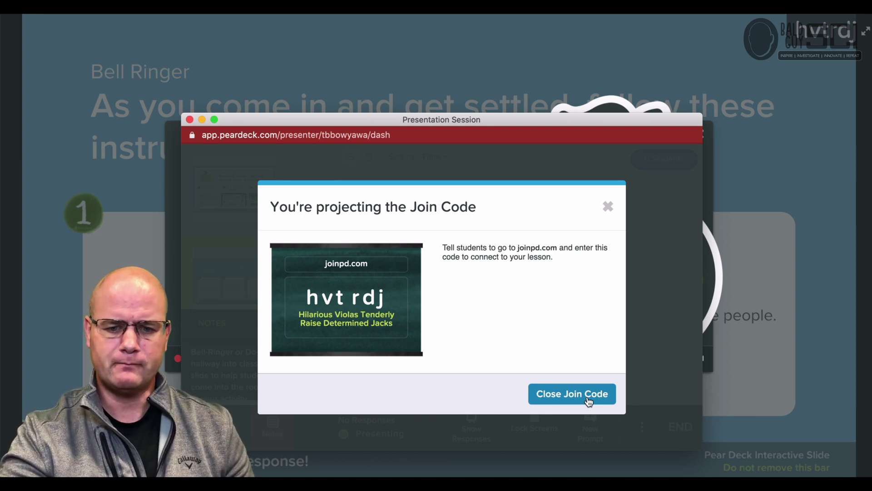
click(588, 400)
drag(331, 120, 360, 67)
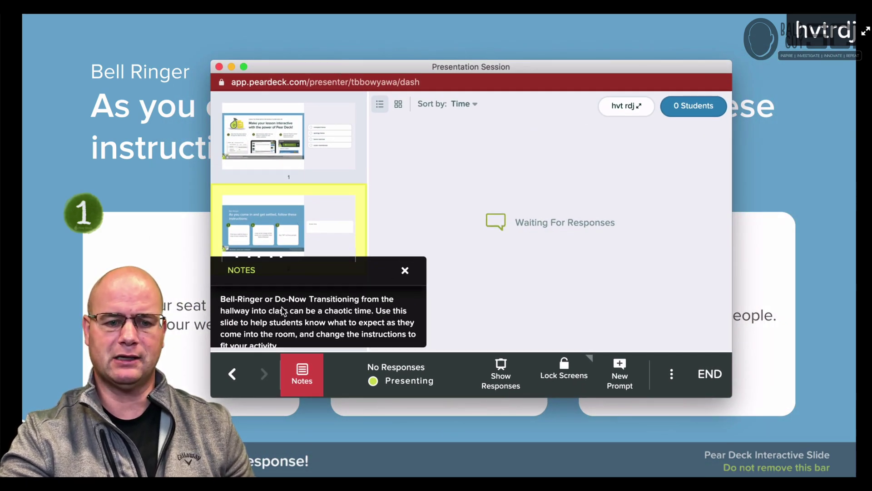
click(405, 272)
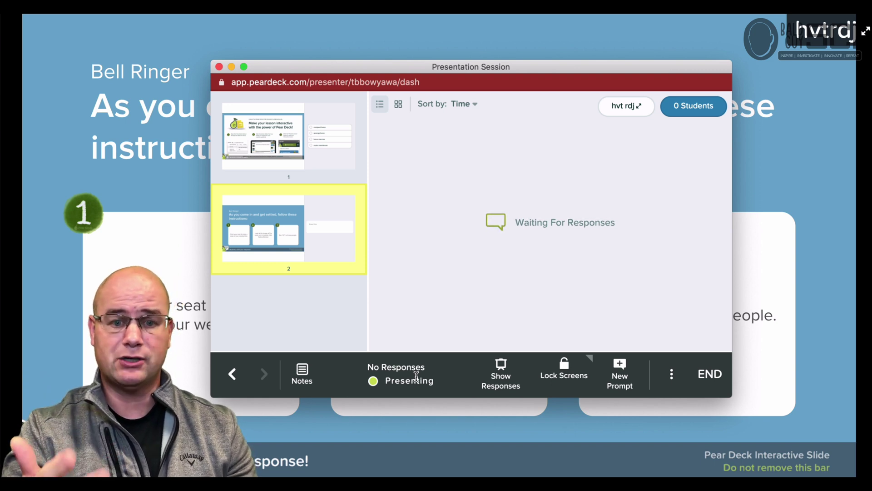
mouse_move(195, 194)
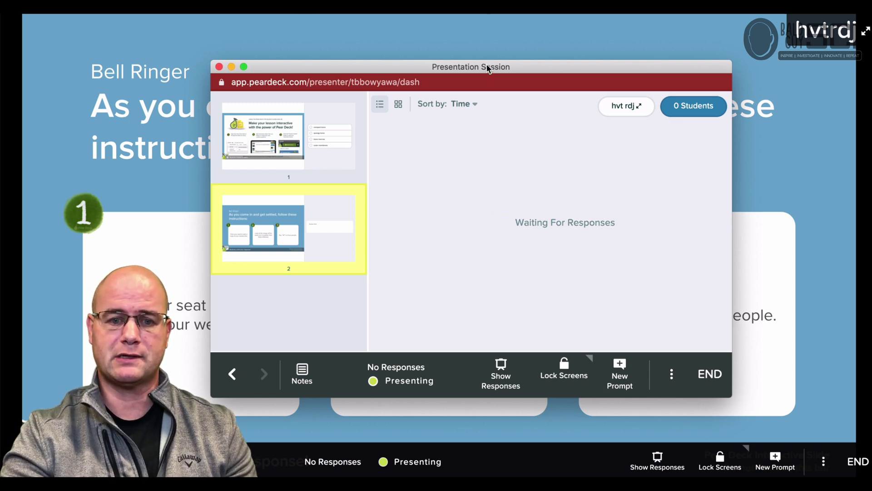
drag(487, 67, 575, 56)
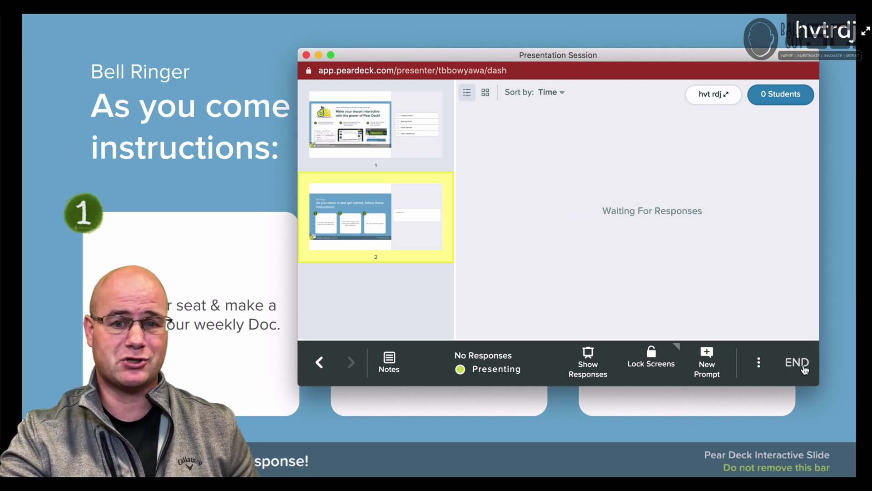
Turn on Student-Paced mode for the current presentation session.
click(759, 362)
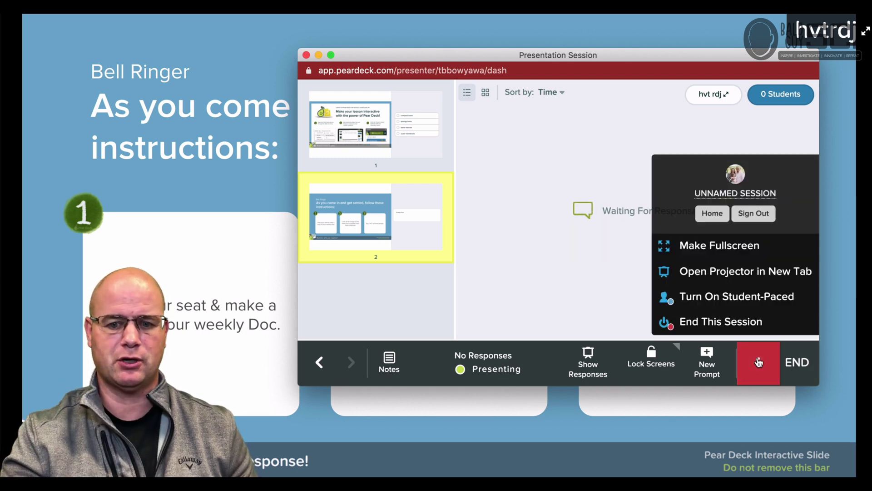
click(736, 296)
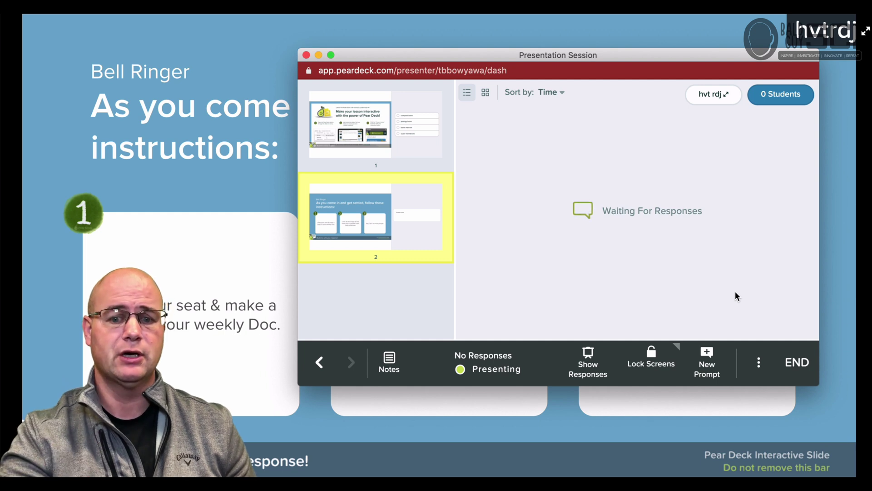
click(759, 363)
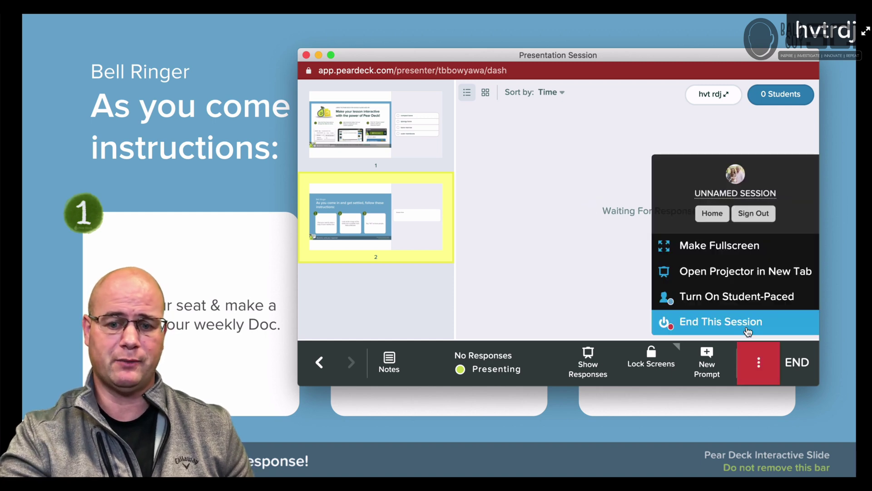
click(730, 300)
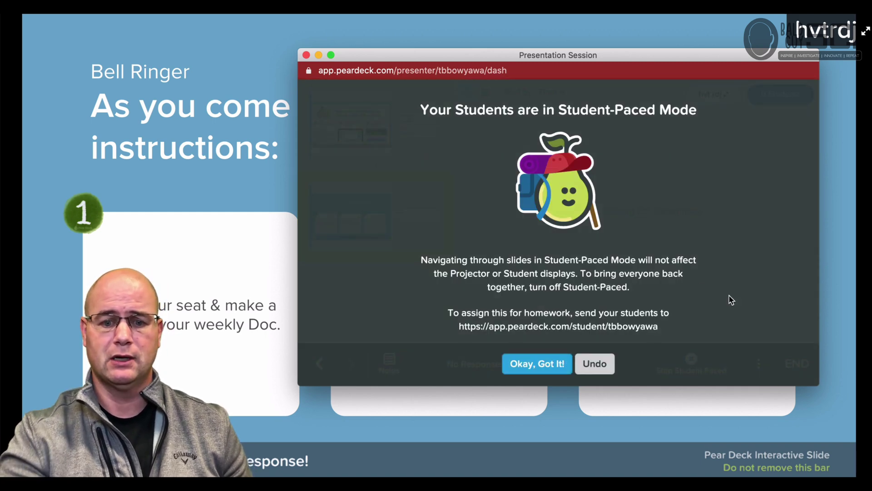
Acknowledge the Student-Paced Mode notice and stop Student-Paced mode so the session returns to teacher-led presenting.
scroll(599, 272, down, 1)
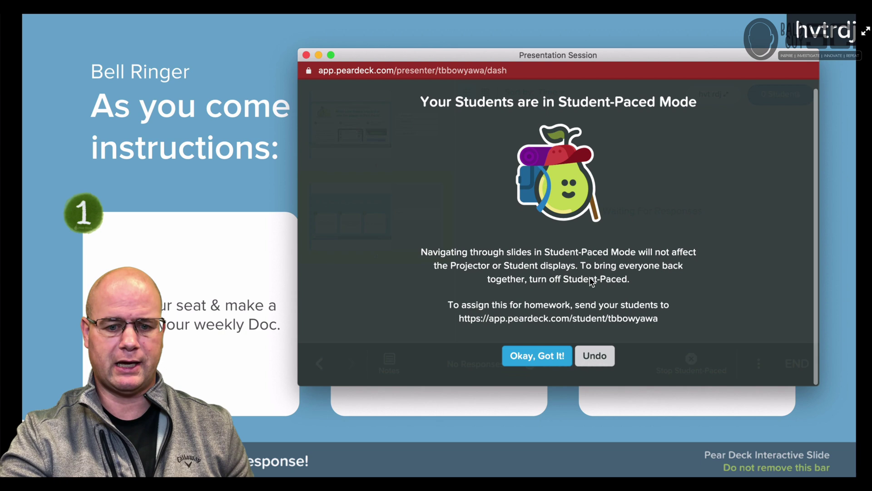
click(536, 355)
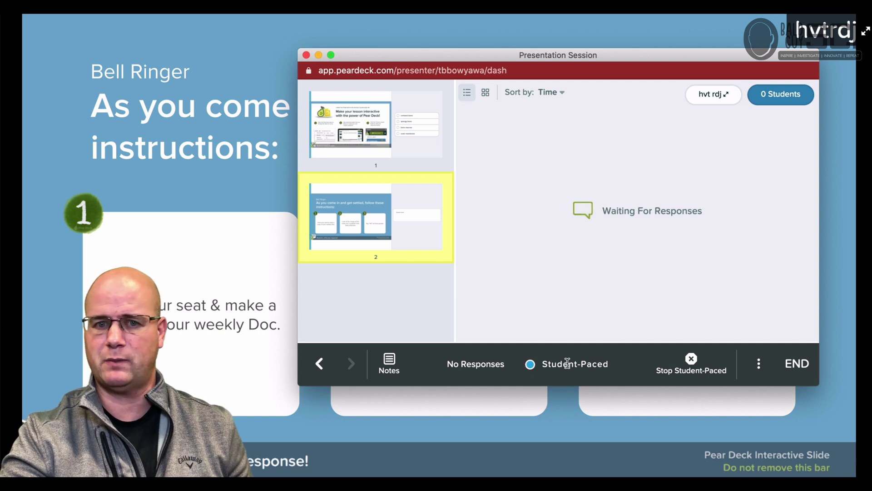
click(691, 361)
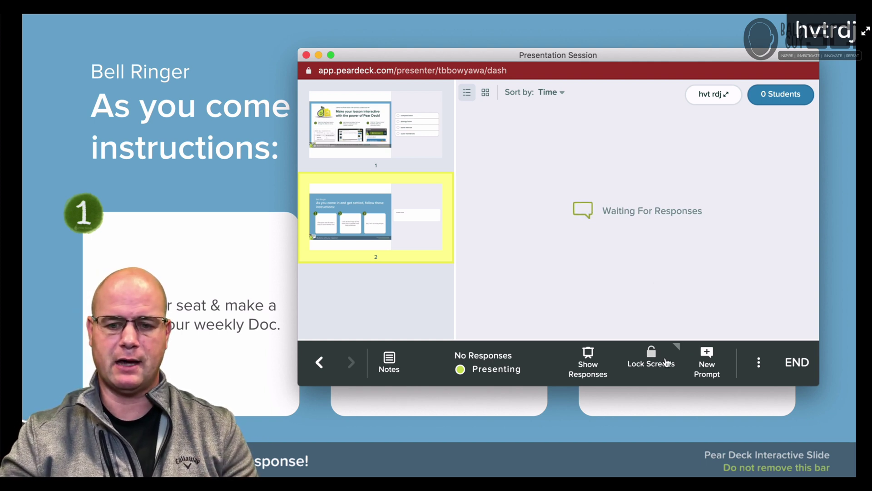
End the presentation session without naming it, and open the Sessions list after dismissing the session-in-progress prompt.
click(797, 362)
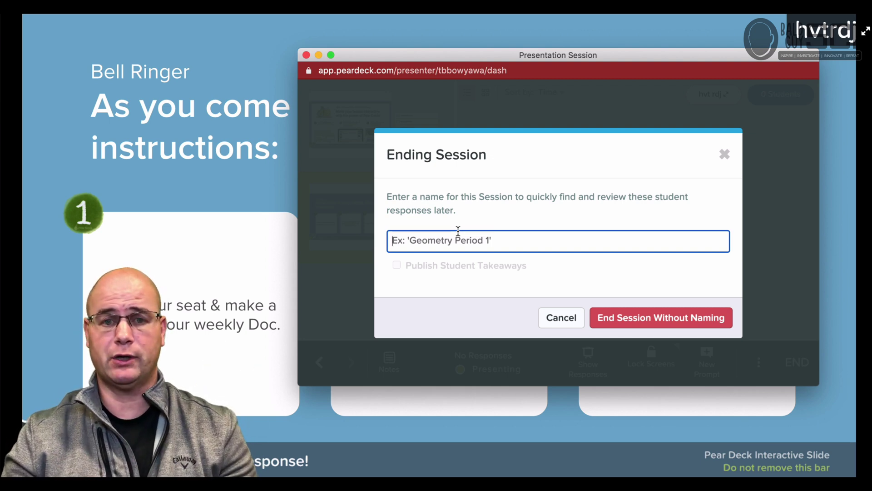
click(663, 319)
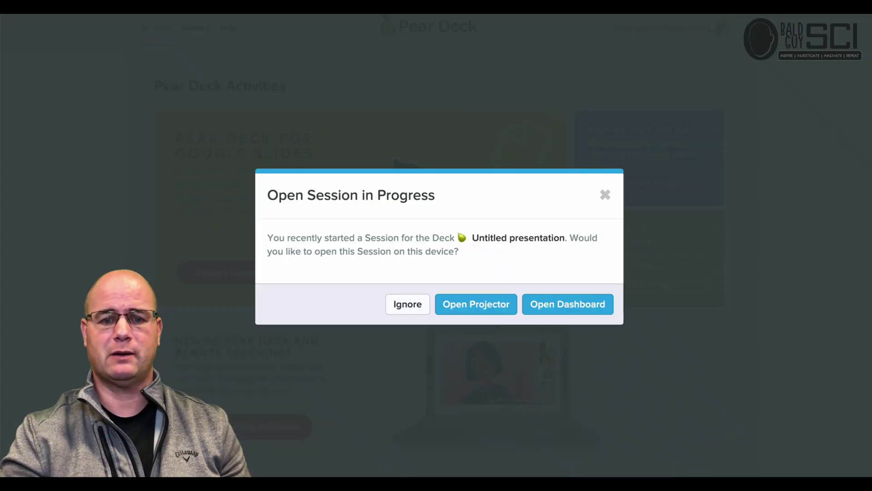
click(605, 195)
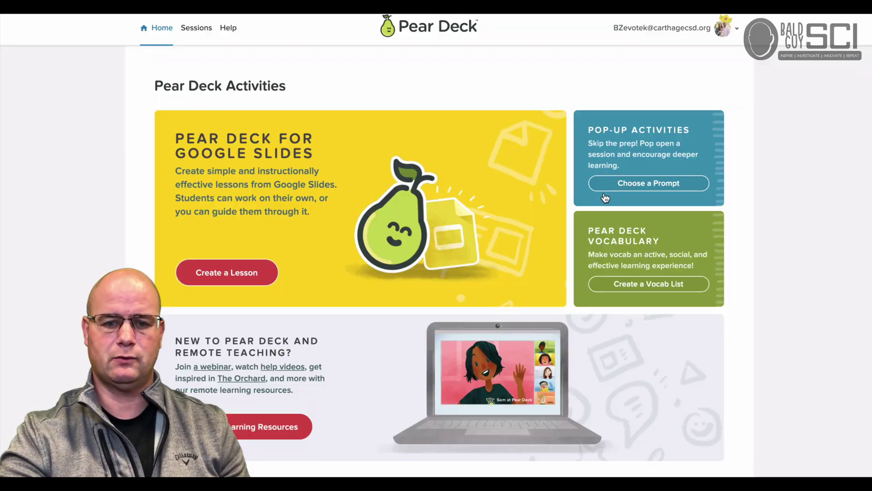
click(197, 28)
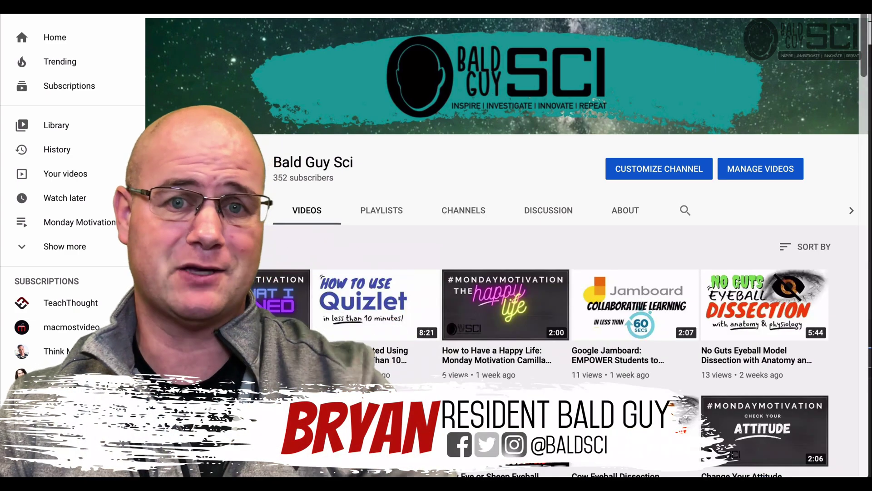
scroll(537, 247, down, 1)
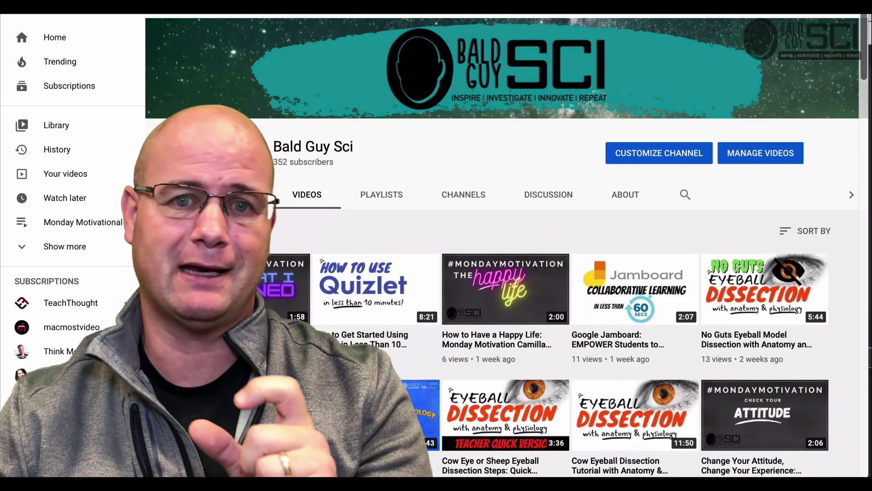
scroll(383, 40, down, 15)
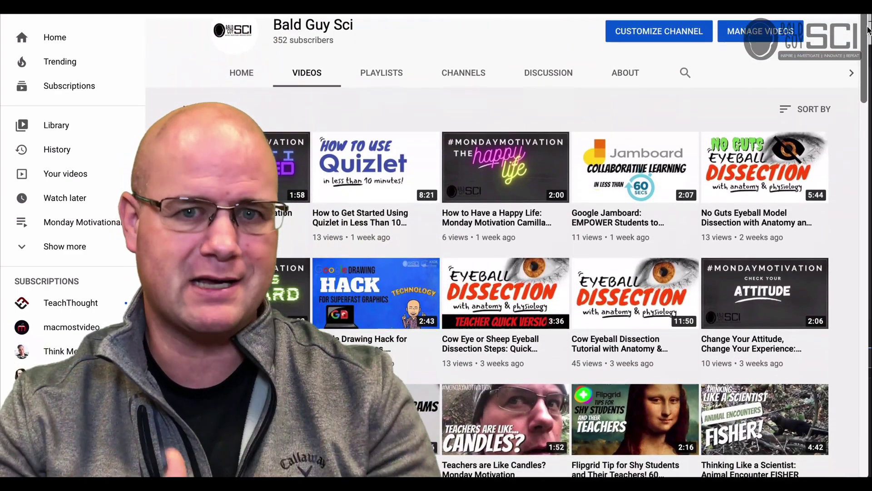